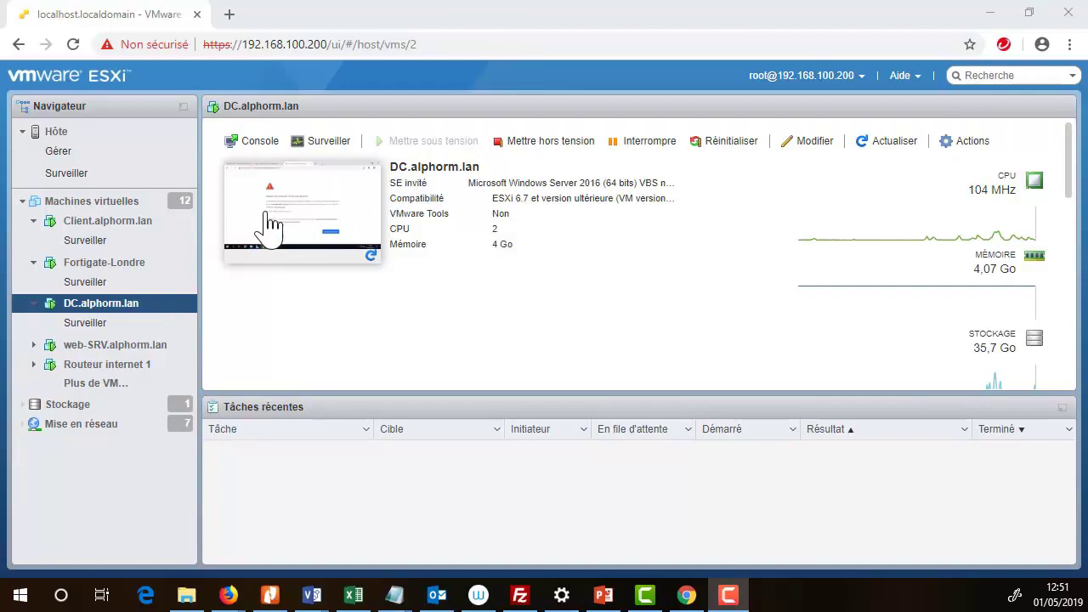
Open the DC.alphorm.lan console in full screen and log in to the FortiGate as admin with the account password
click(332, 217)
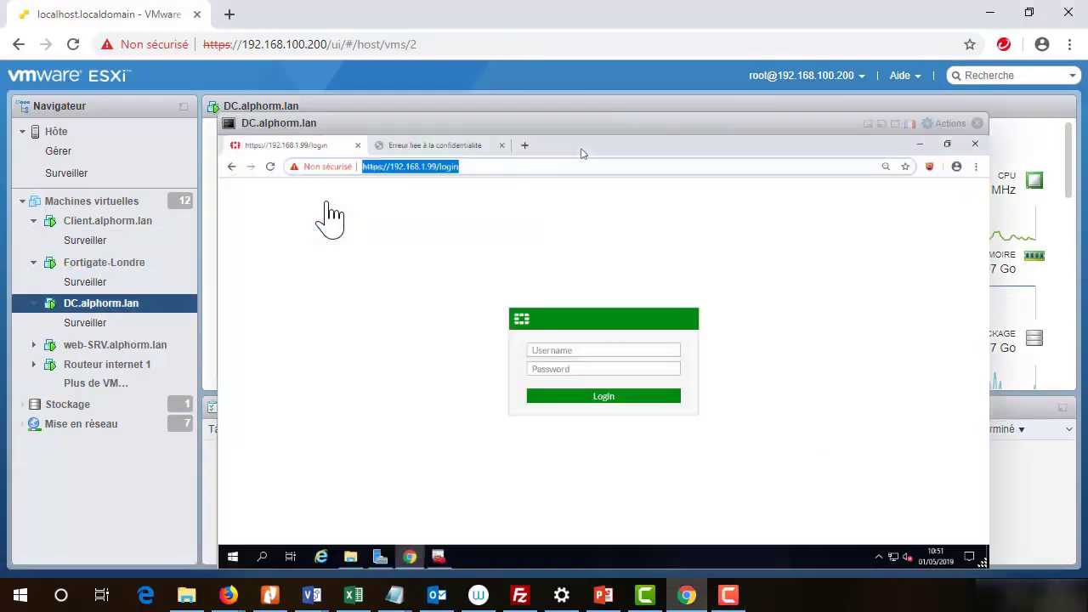
click(894, 125)
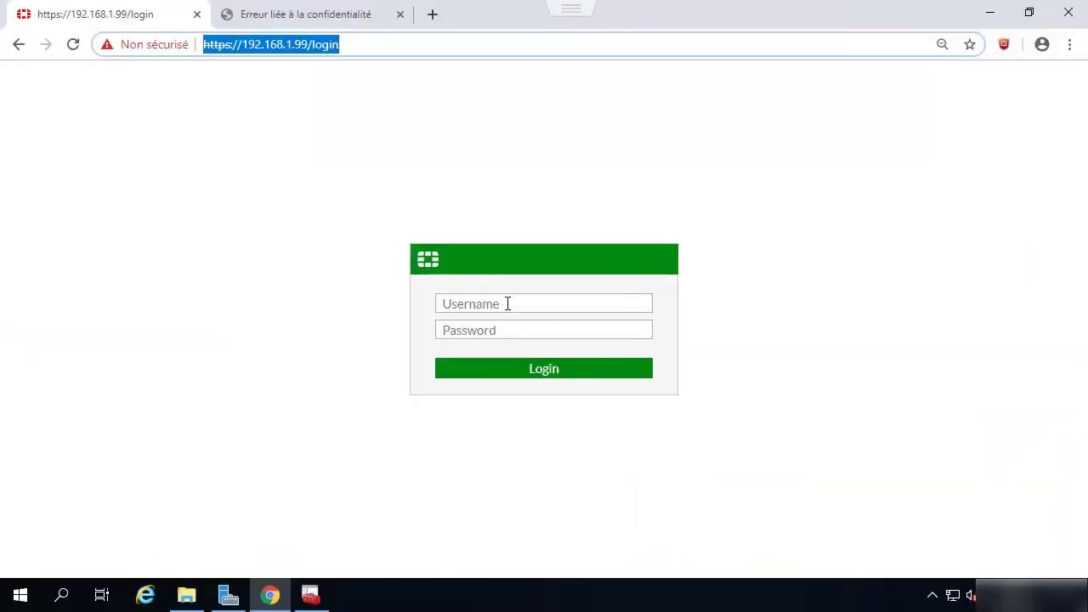
click(508, 304)
text(admini)
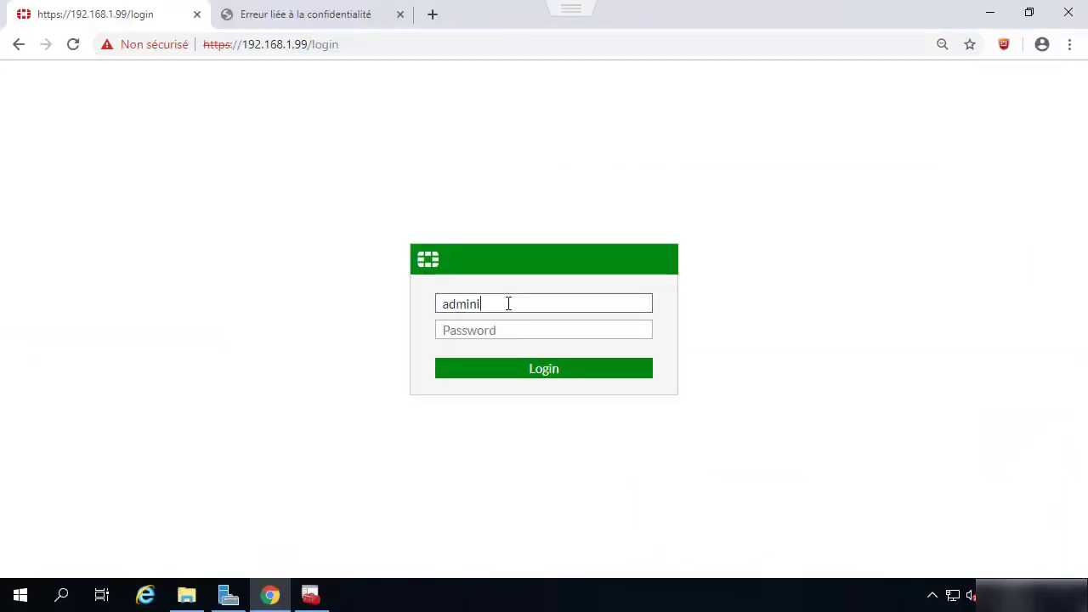
key(BackSpace)
key(Tab)
text(a*******)
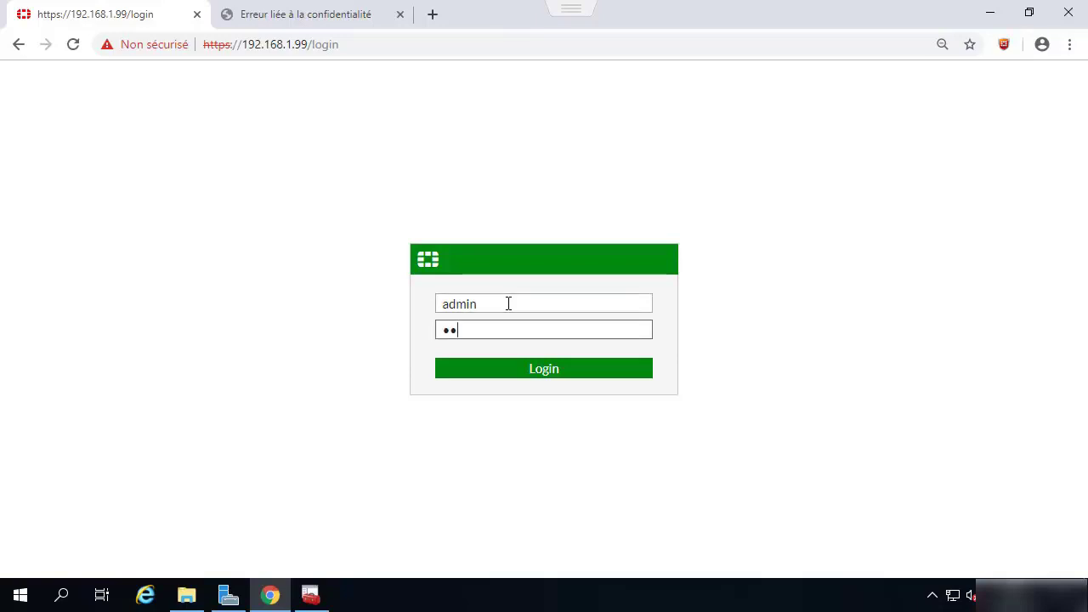
text(***)
key(Return)
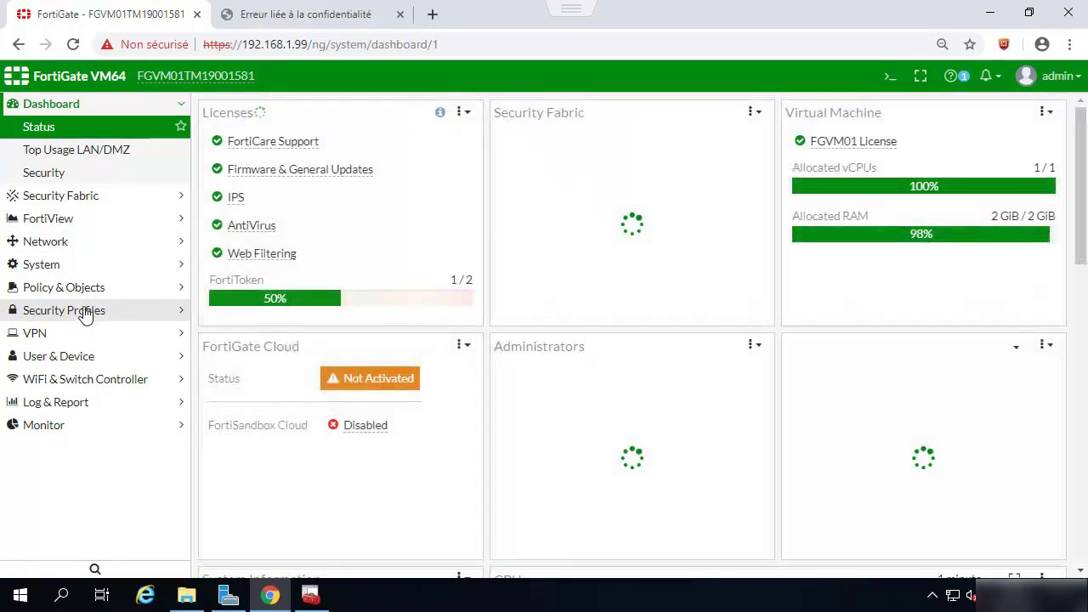
Open the system certificates list and display the details of the Fortinet_SSL certificate
click(64, 270)
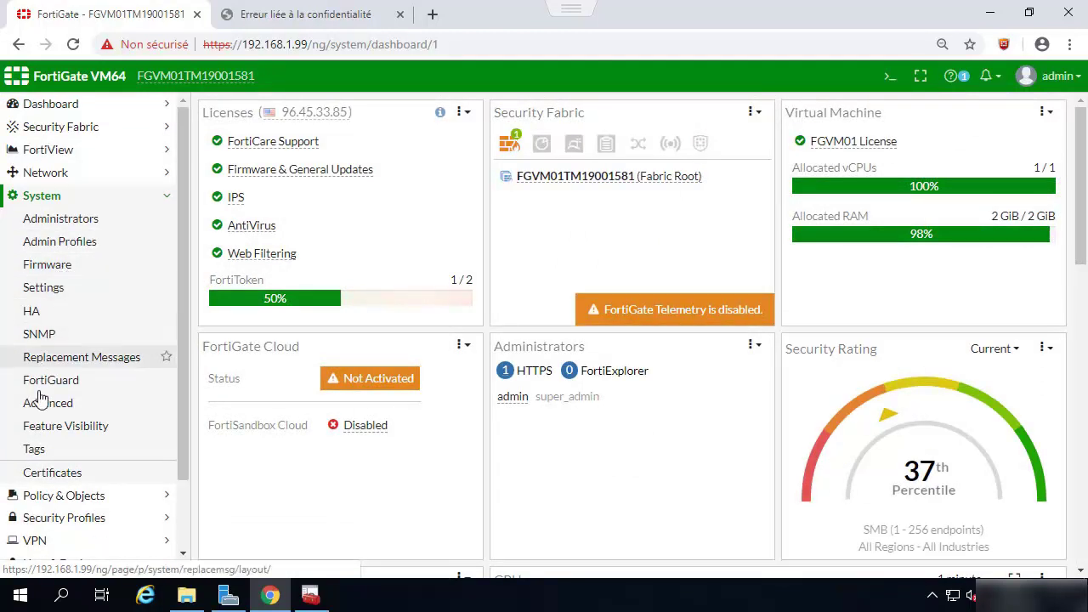
click(44, 476)
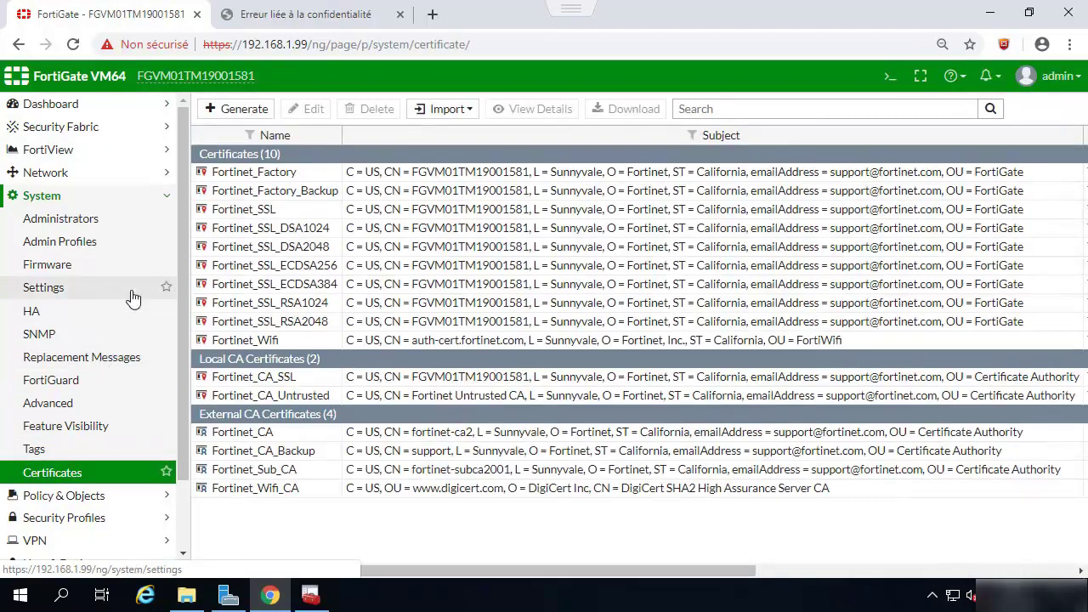
click(281, 210)
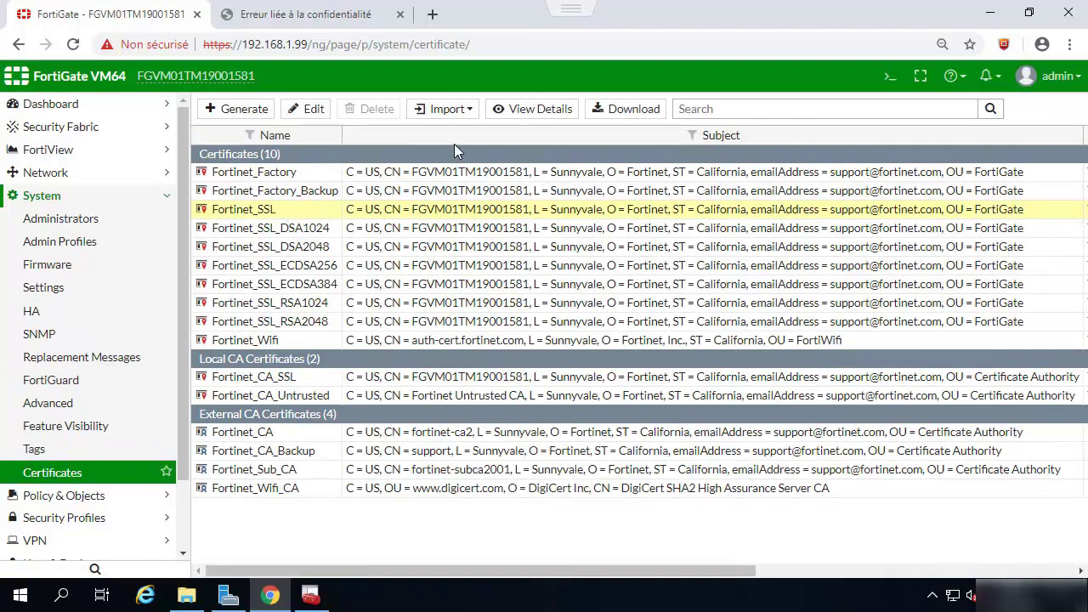
click(557, 111)
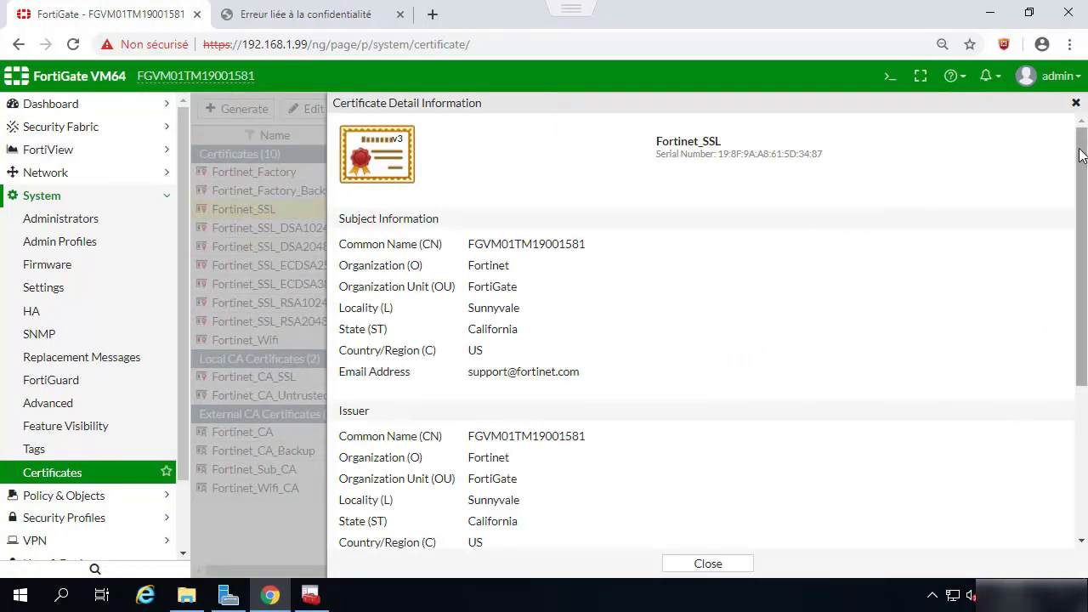
Examine the Fortinet_SSL certificate's subject, issuer organization and common name, validity period and extension, and close its details
mouse_move(1079, 149)
mouse_down()
mouse_move(1082, 161)
mouse_move(1085, 141)
mouse_up()
scroll(845, 395, down, 2)
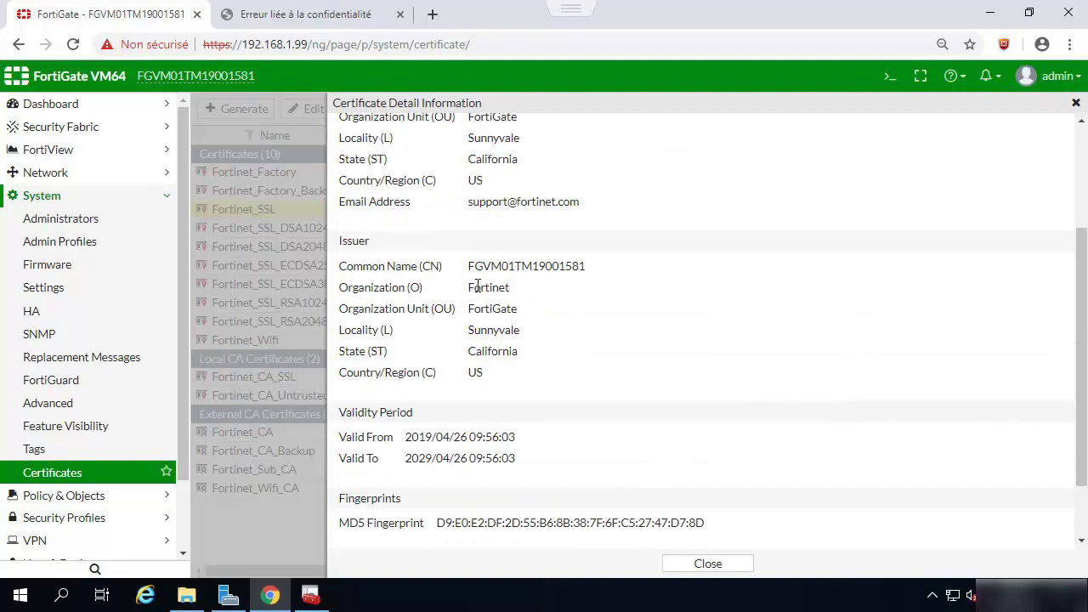
drag(510, 289, 463, 293)
drag(586, 266, 463, 267)
scroll(687, 293, up, 2)
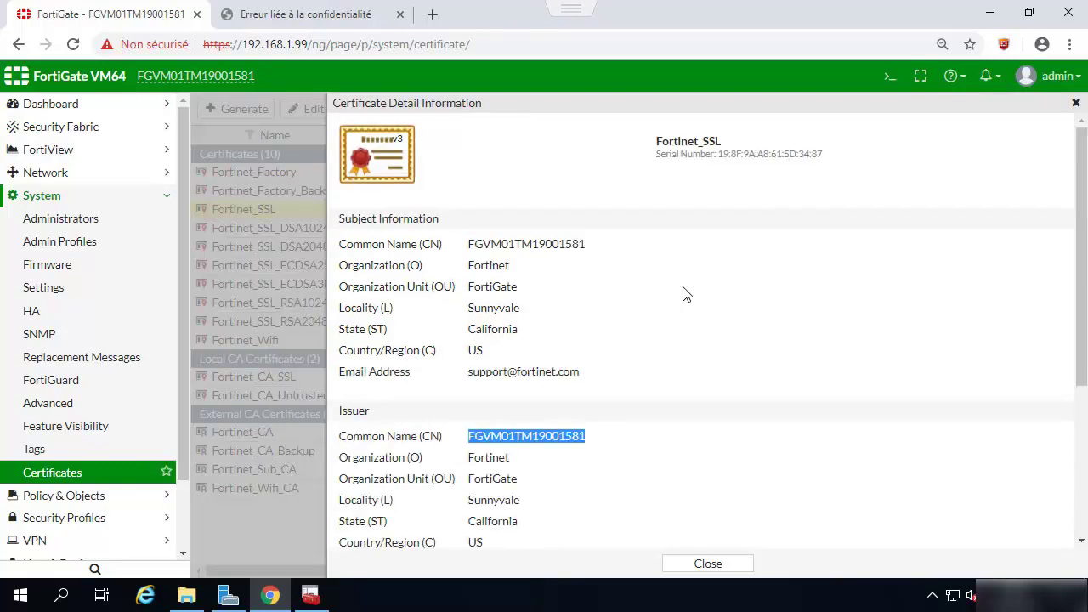
scroll(687, 295, down, 3)
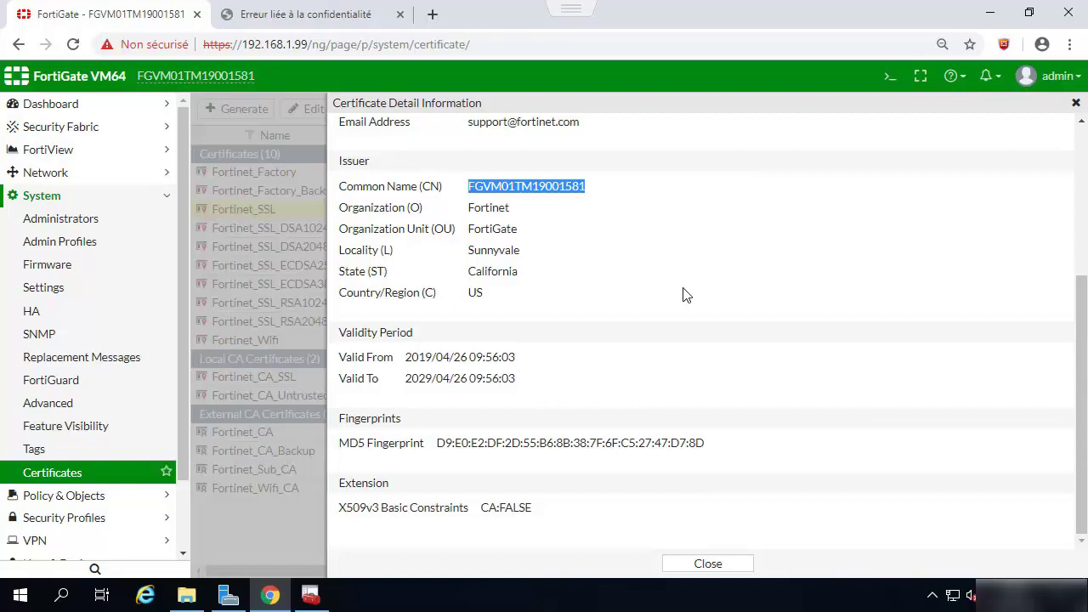
click(522, 387)
drag(523, 384, 349, 369)
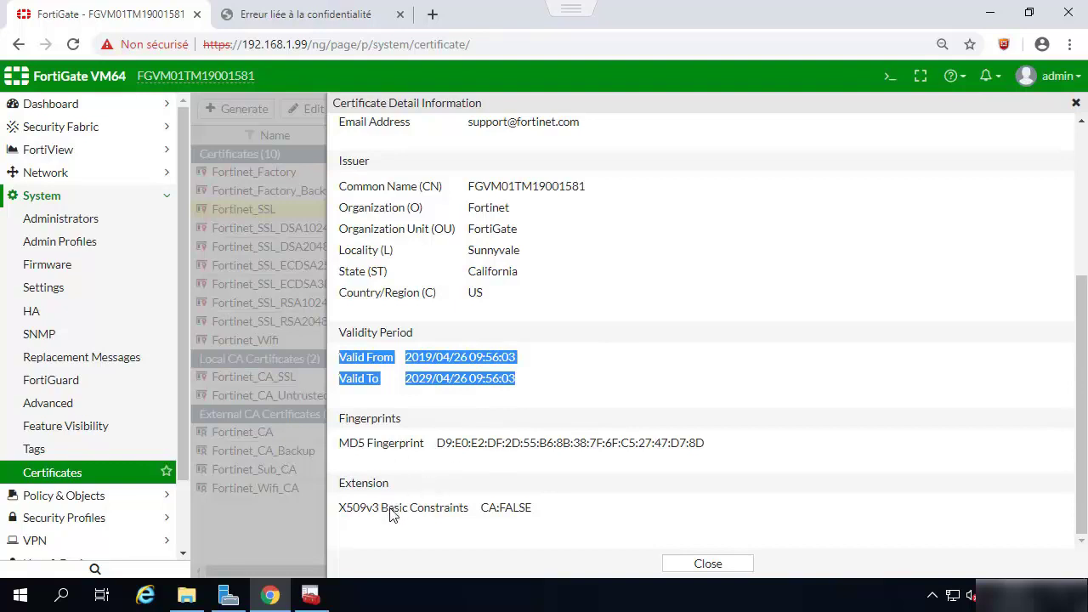
scroll(803, 443, up, 3)
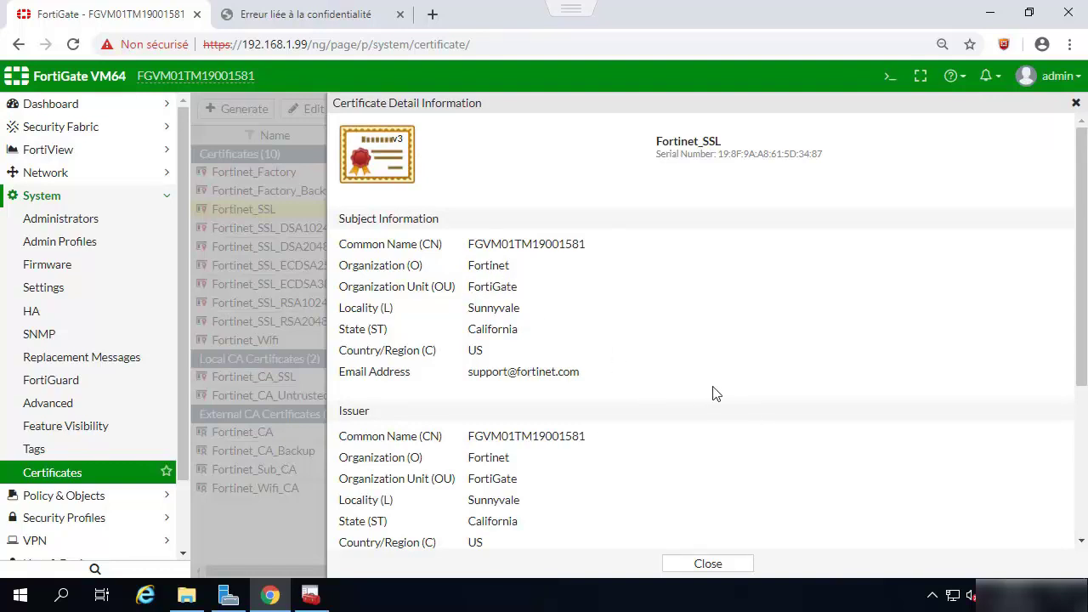
scroll(712, 393, down, 1)
scroll(713, 392, up, 1)
click(1078, 103)
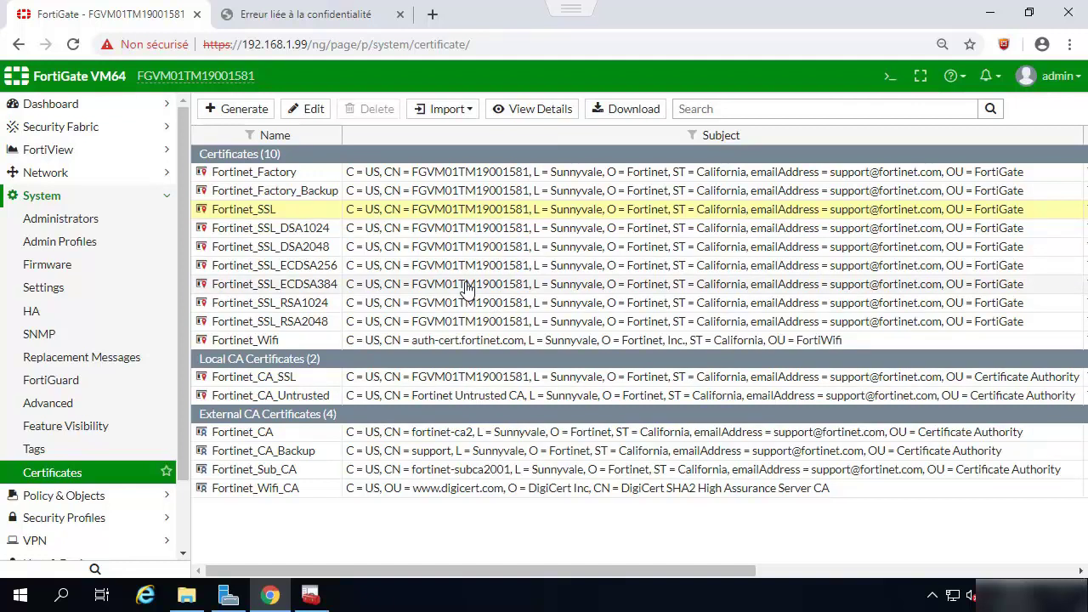
Open the list of SSL/SSH Inspection profiles under the security profiles
click(82, 199)
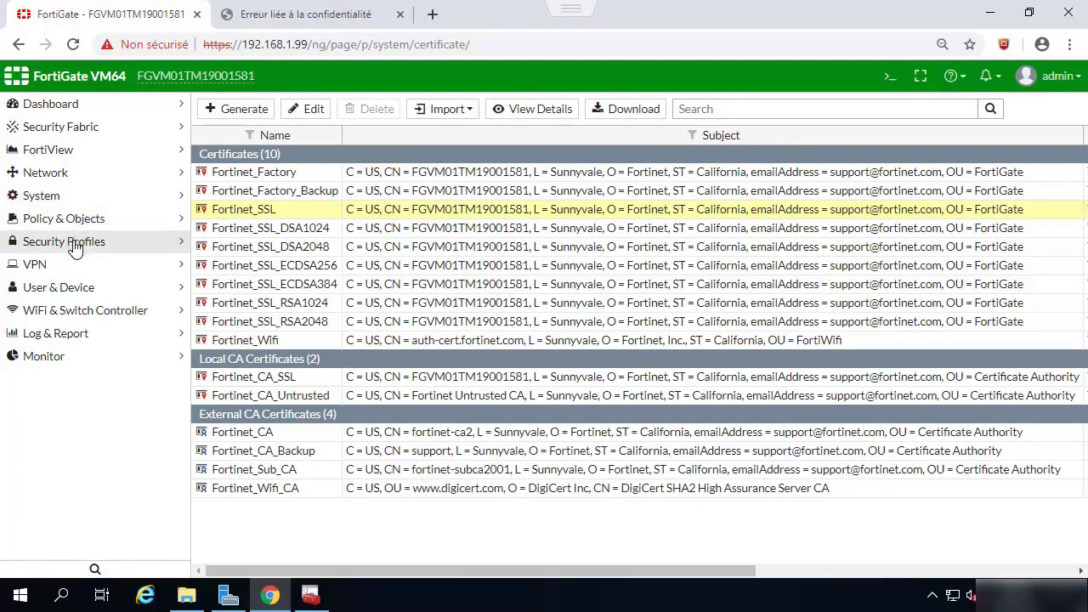
click(75, 246)
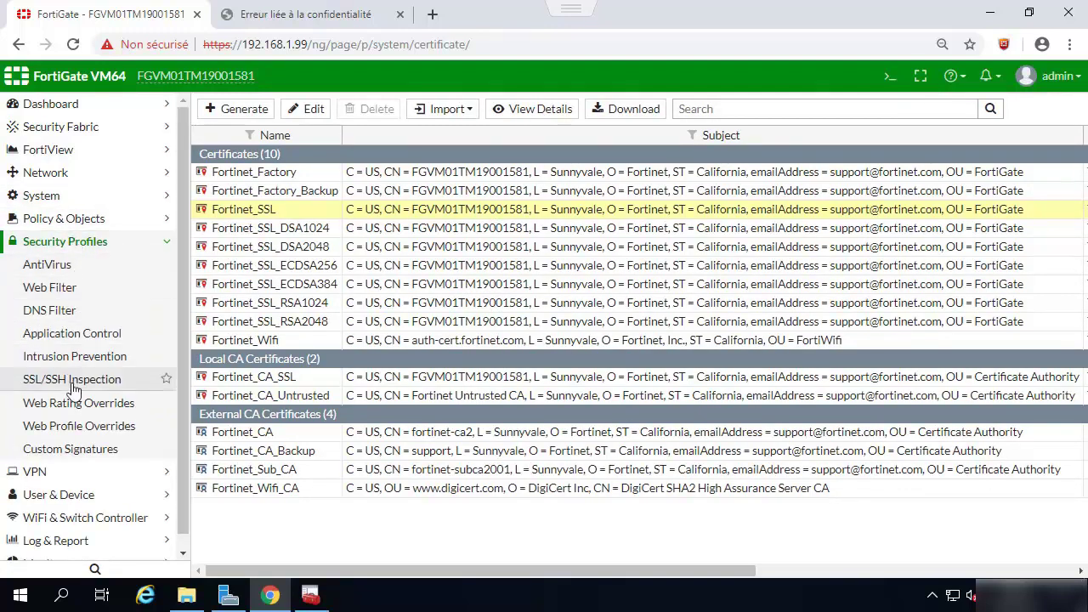
click(88, 381)
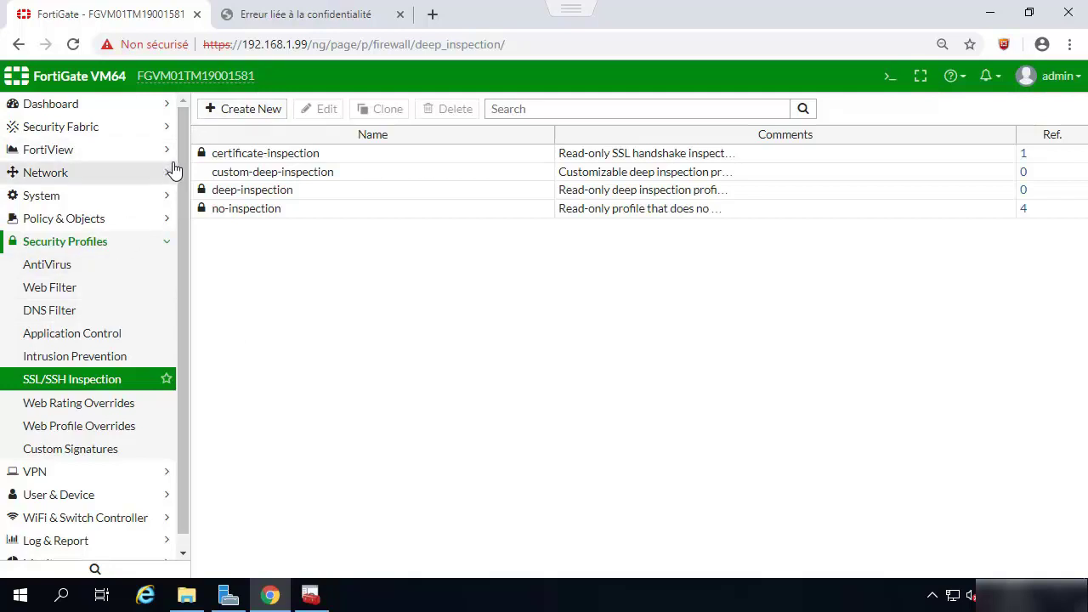
scroll(179, 172, down, 1)
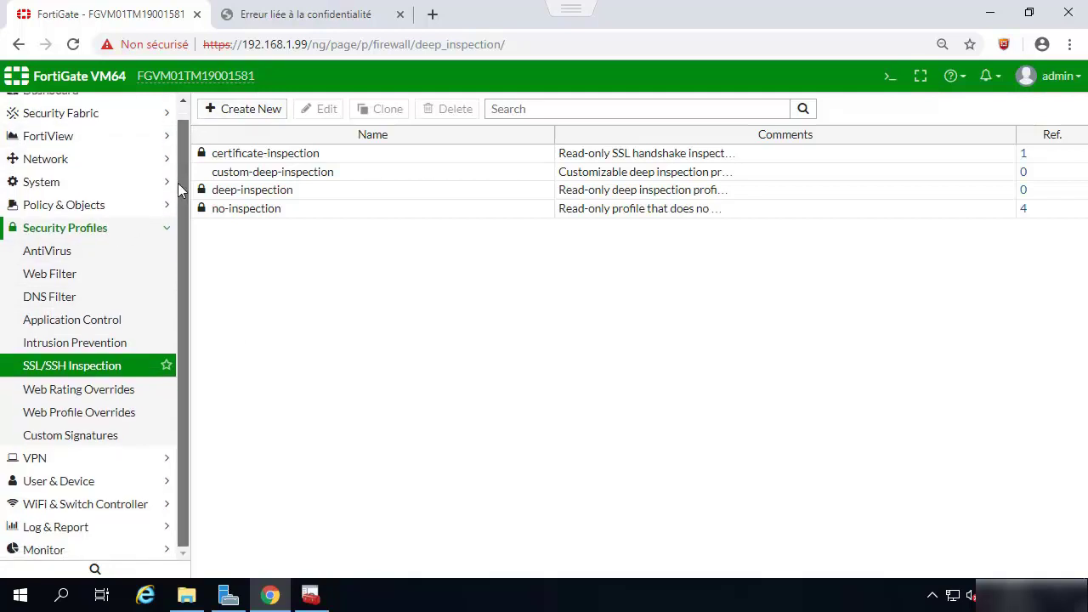
scroll(178, 183, up, 1)
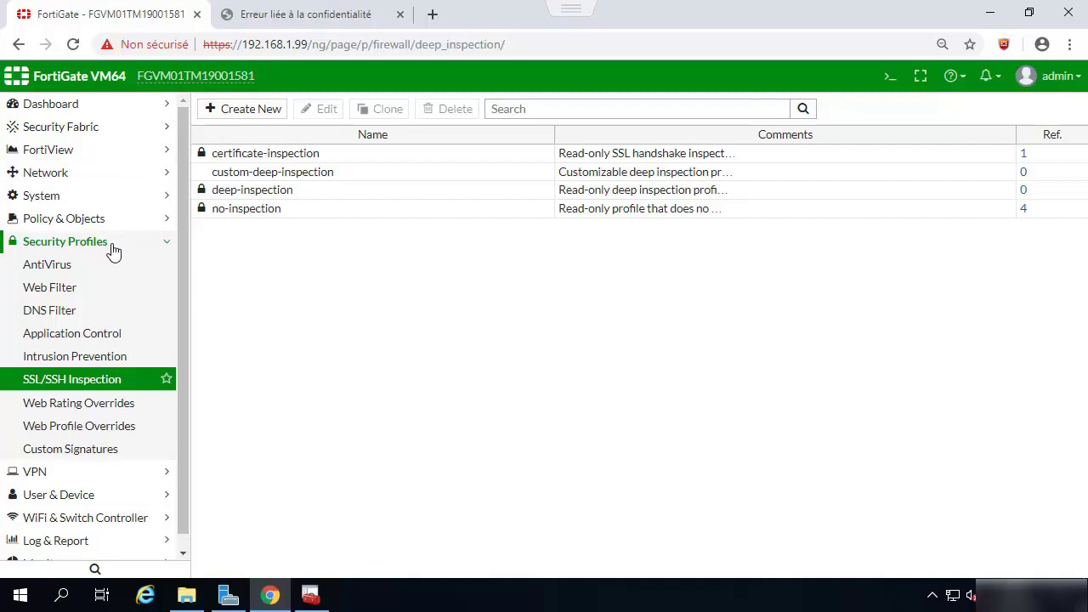